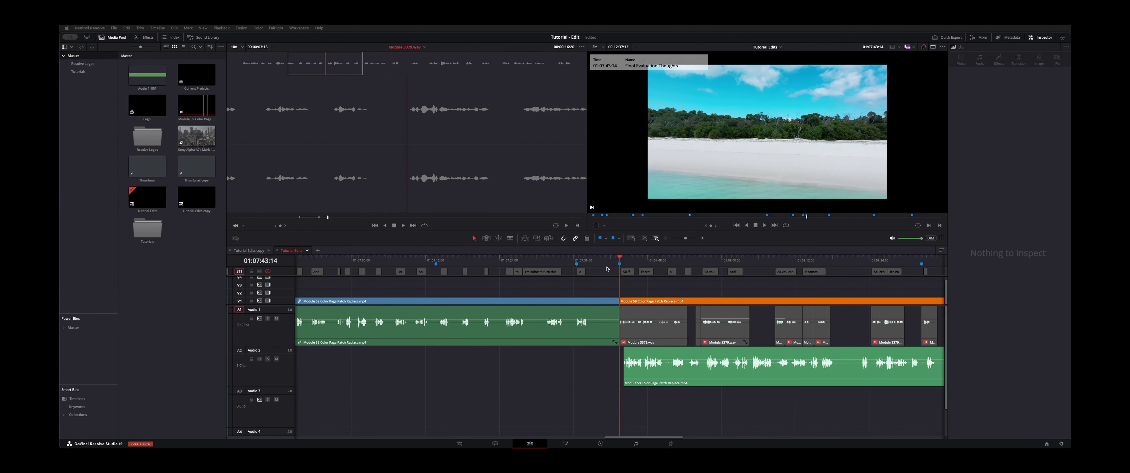
# - Play the Tutorial Video timeline and zoom out while it plays to hear the distorted voiceover
pyautogui.click(619, 260)
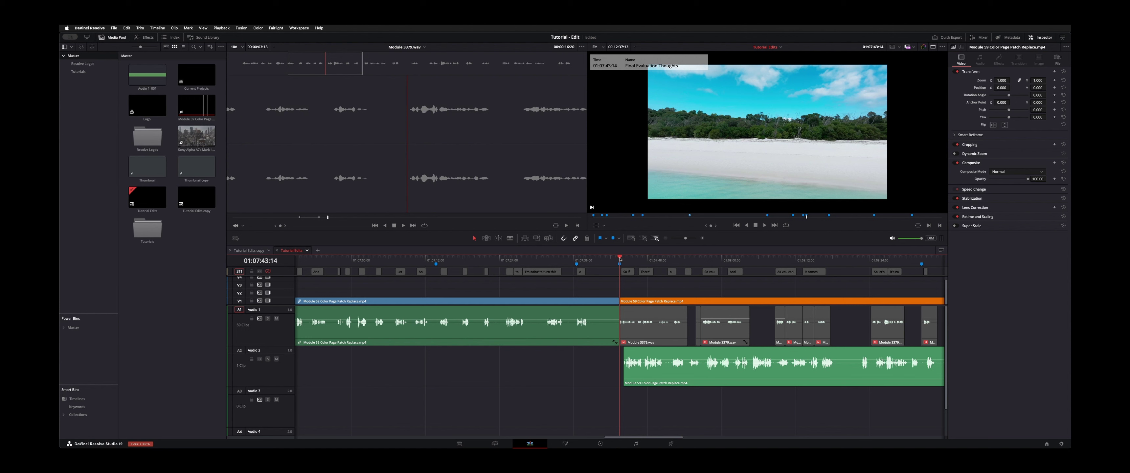
pyautogui.press('space')
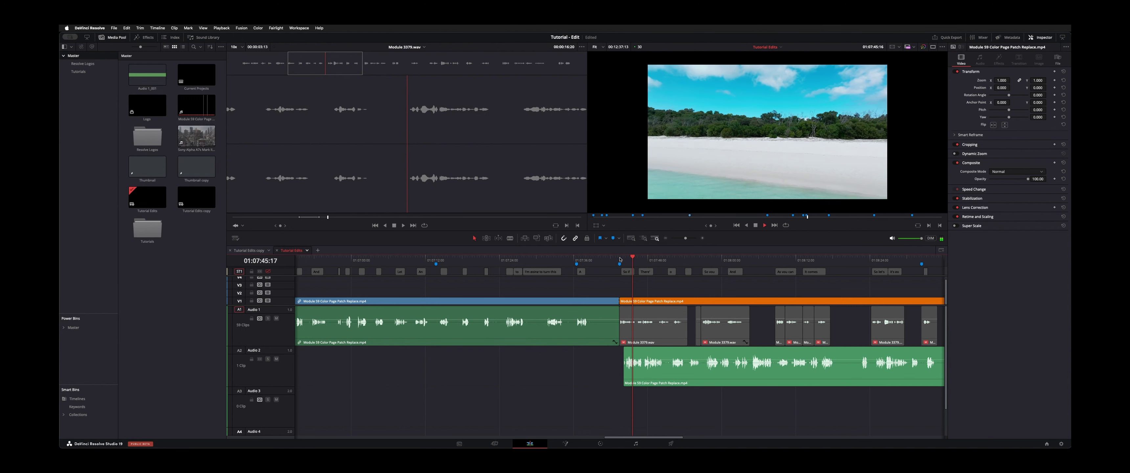
pyautogui.press('super+minus')
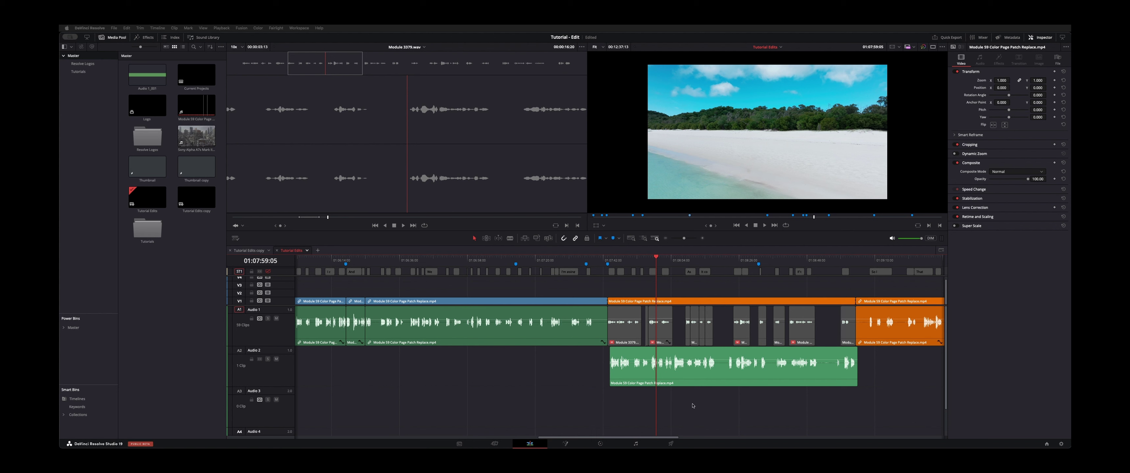
# - Load the Audio 2 clip Module 59 Color Page Patch Replace.mp4 into the source viewer, cancelling the subclip
pyautogui.click(725, 378)
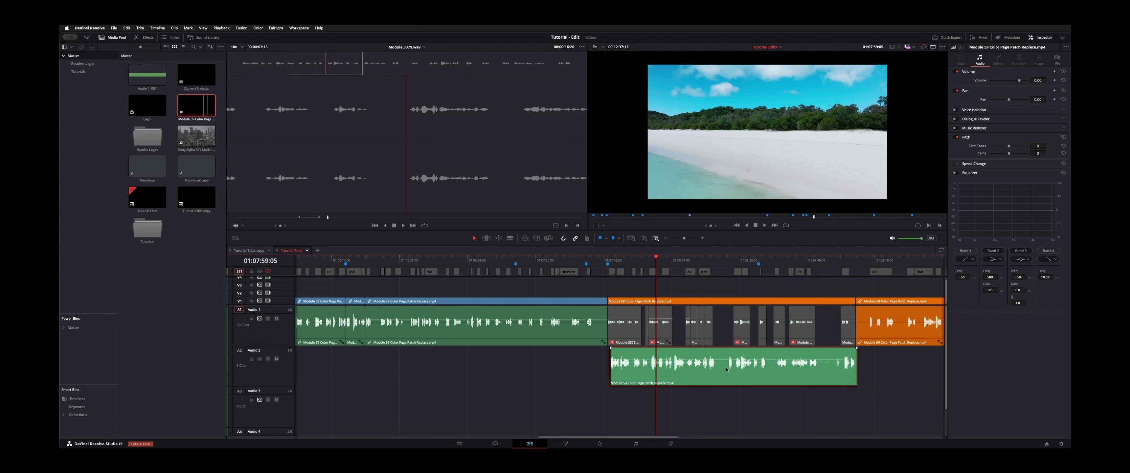
pyautogui.doubleClick(726, 370)
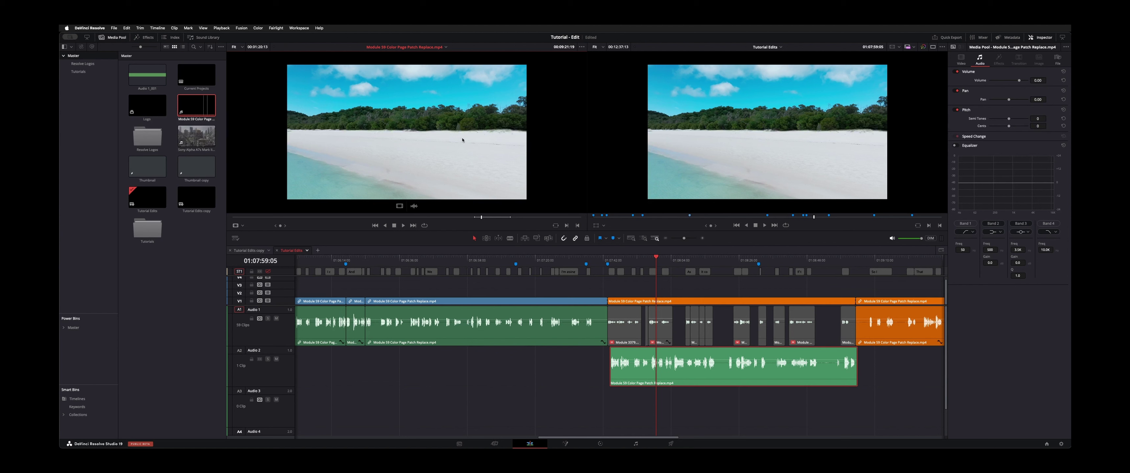
pyautogui.moveTo(461, 150); pyautogui.dragTo(178, 257)
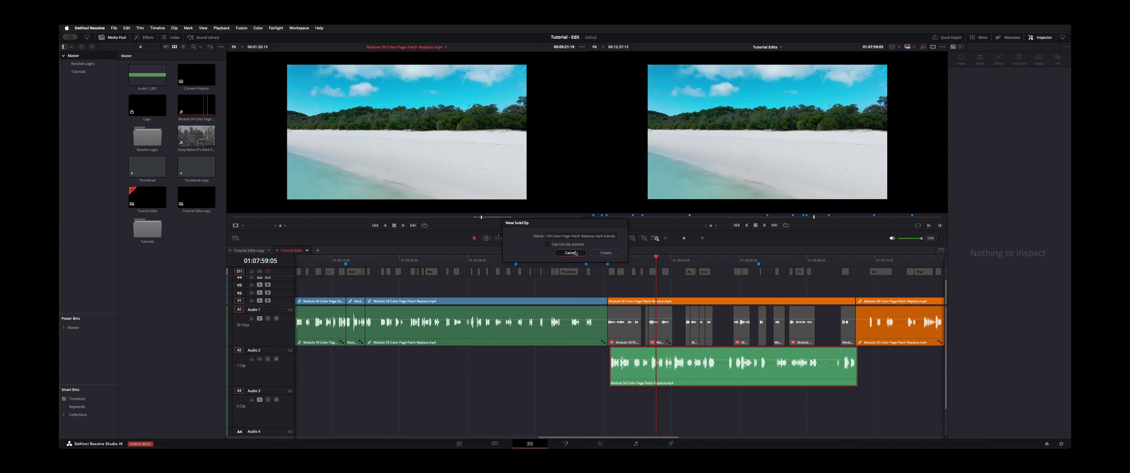
pyautogui.click(577, 251)
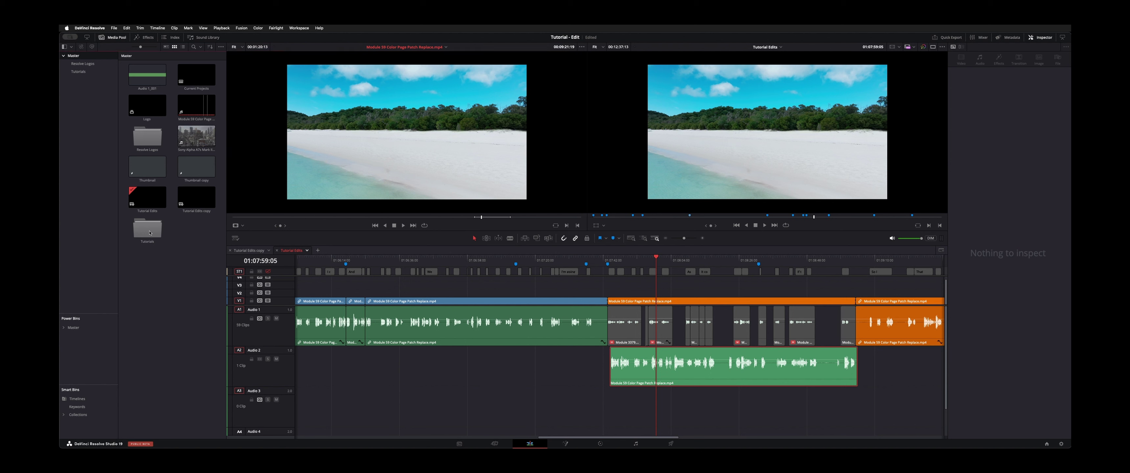
# - Open the Tutorials bin and run Audio Transcription > Transcribe on the Bad Audio clip
pyautogui.doubleClick(149, 233)
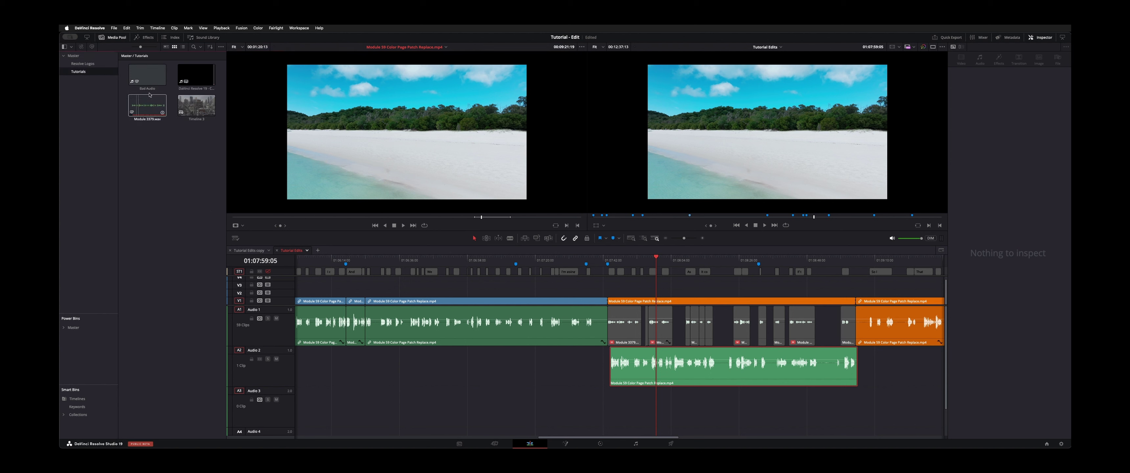
pyautogui.click(146, 84)
pyautogui.doubleClick(146, 83)
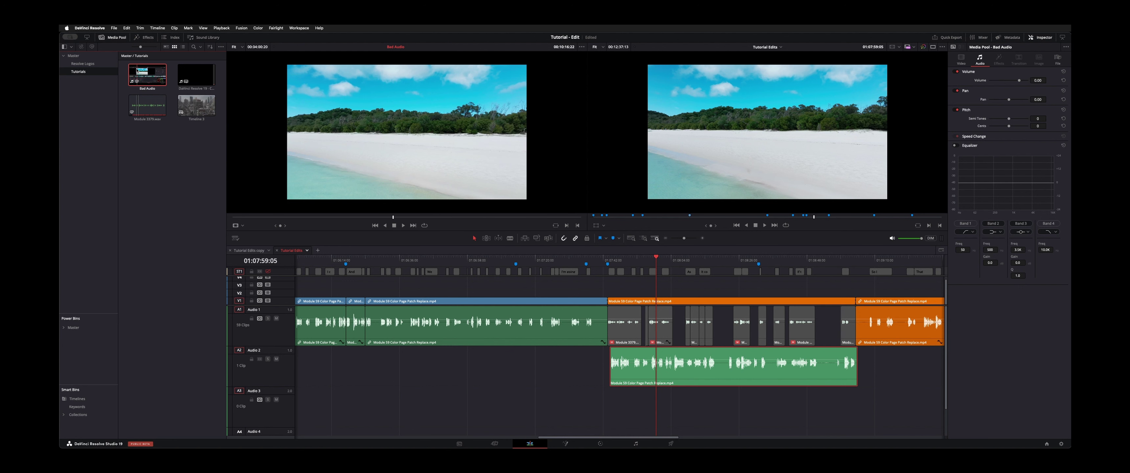
pyautogui.rightClick(137, 70)
pyautogui.moveTo(205, 268)
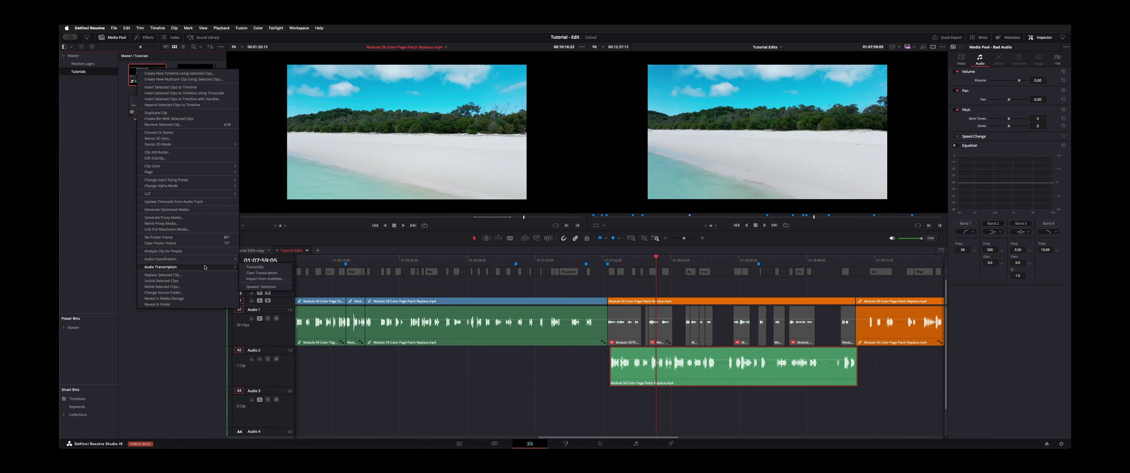
pyautogui.click(178, 353)
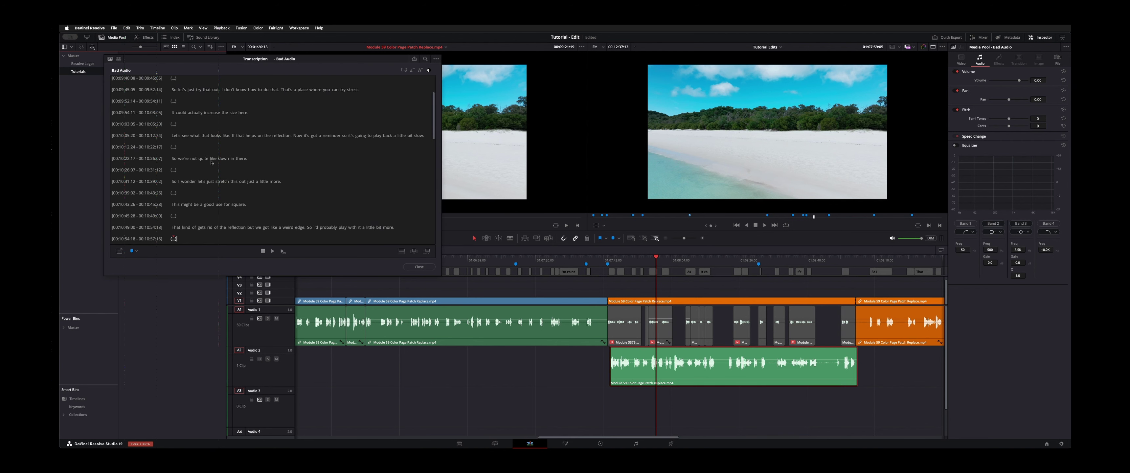
# - Read the Bad Audio transcript, close it, and set the playhead to 01:07:54:03
pyautogui.moveTo(337, 66); pyautogui.dragTo(371, 69)
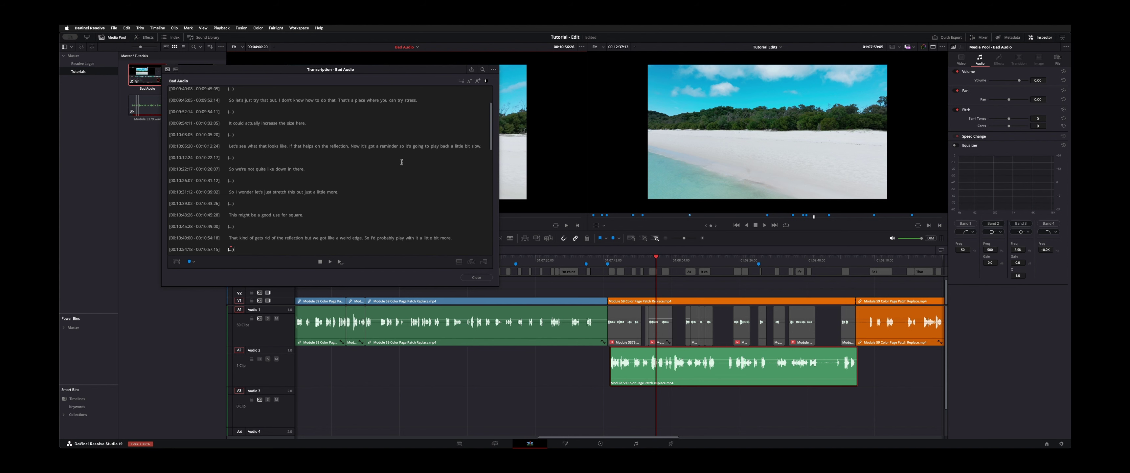
pyautogui.click(477, 278)
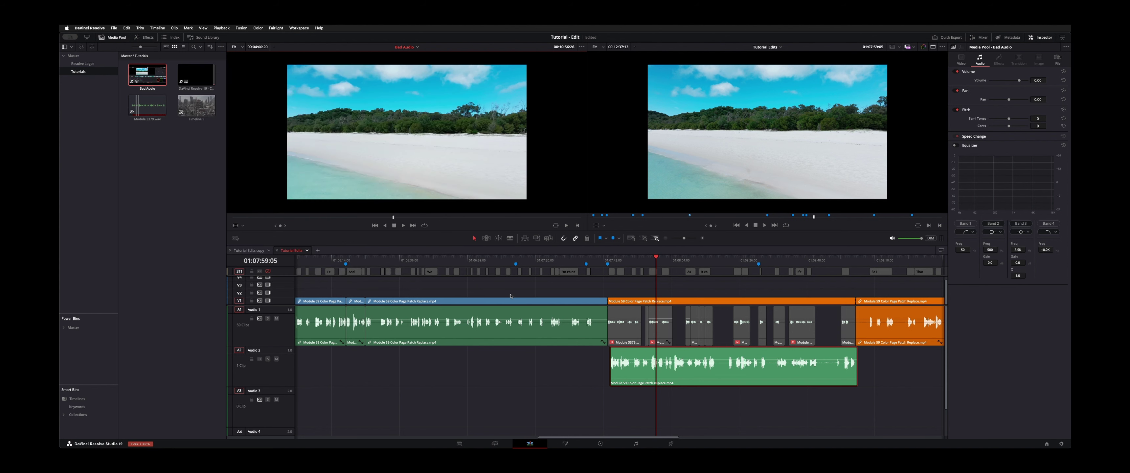
pyautogui.click(779, 167)
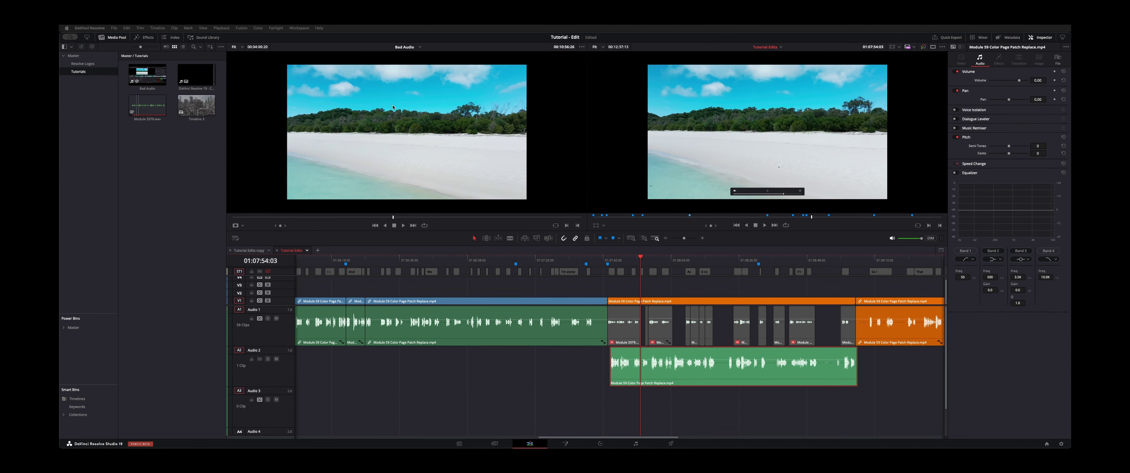
pyautogui.click(193, 163)
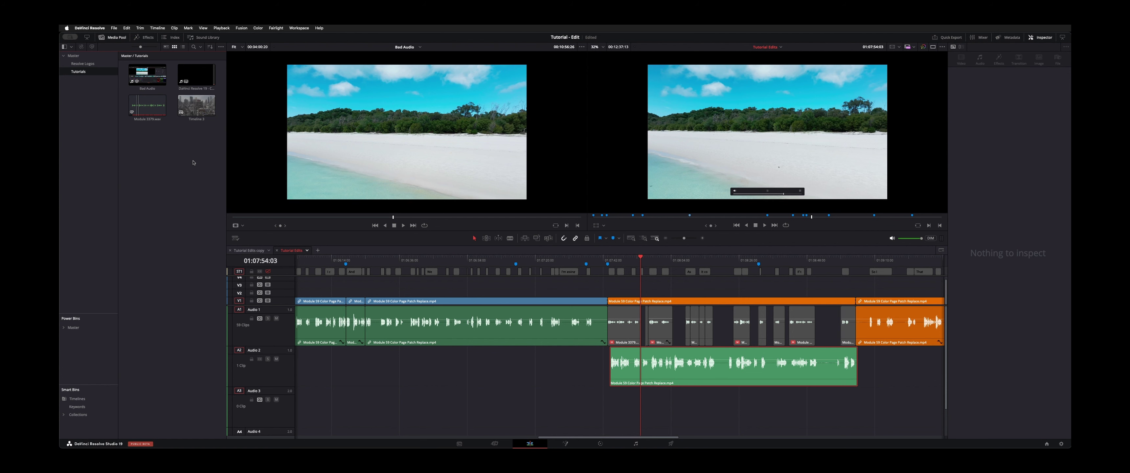
pyautogui.hotkey('shift', '2')
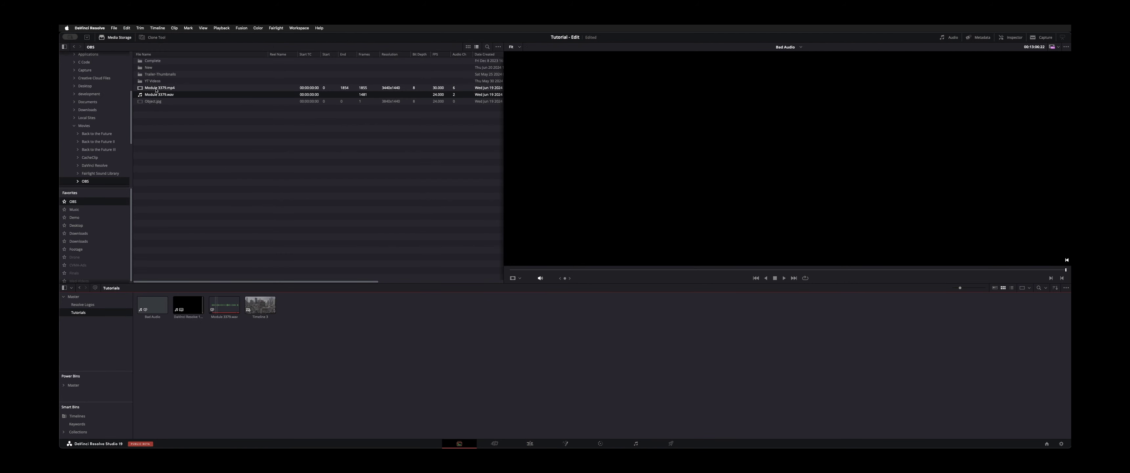
pyautogui.click(174, 88)
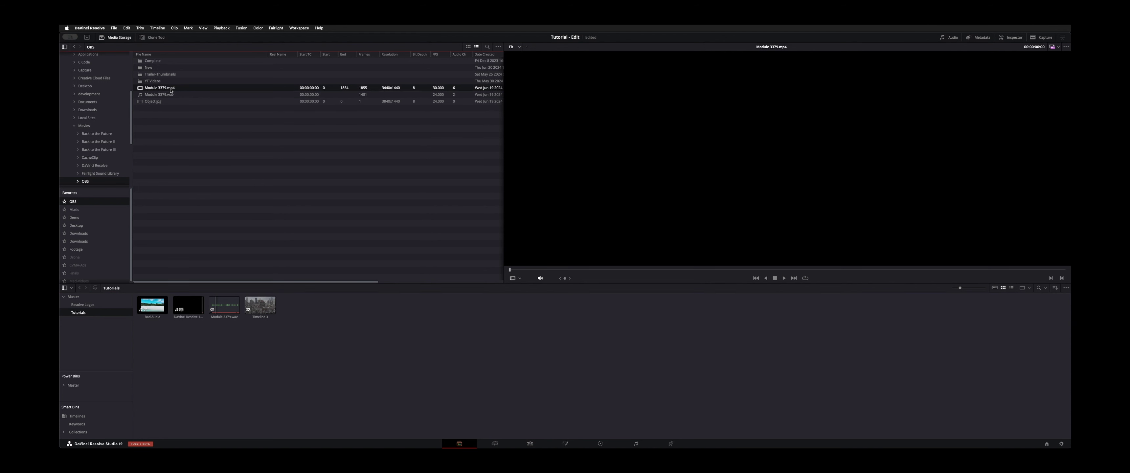
pyautogui.rightClick(172, 91)
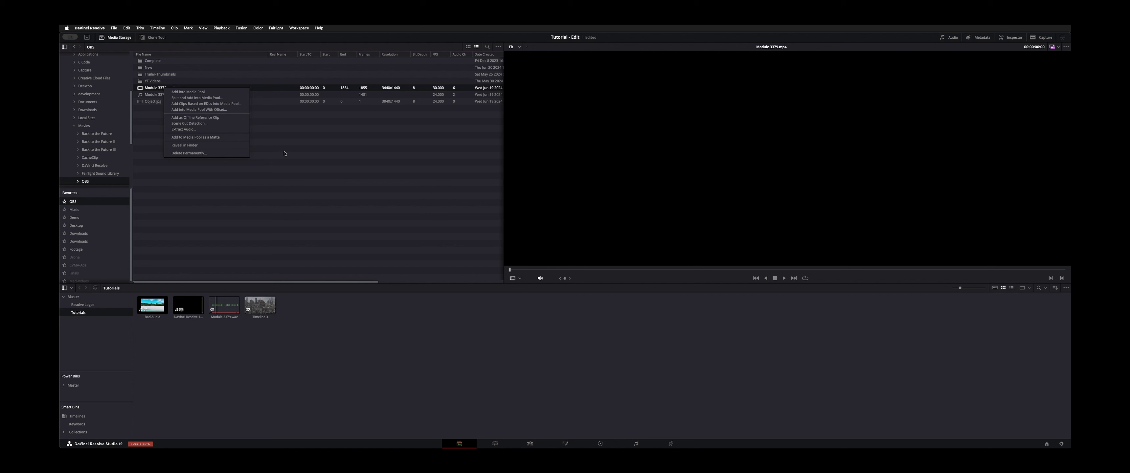
pyautogui.click(203, 174)
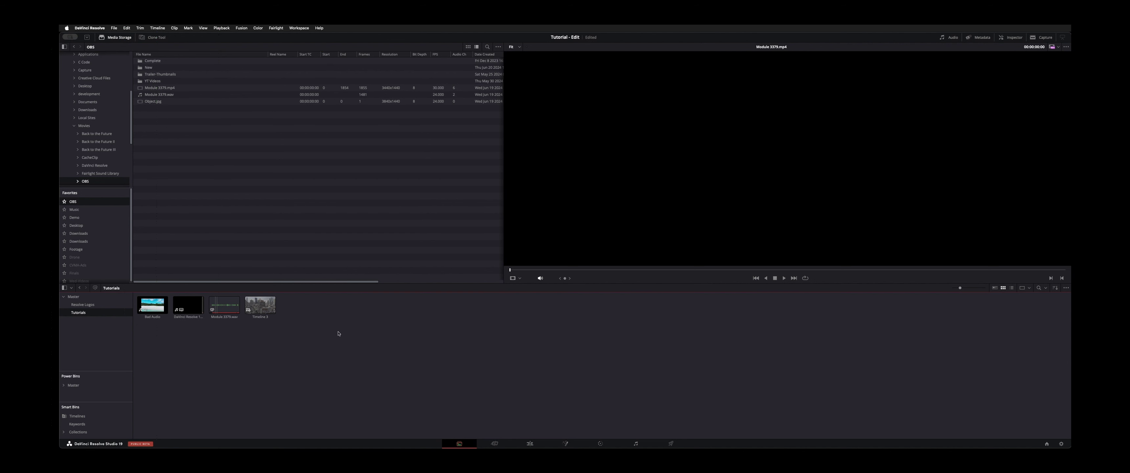
pyautogui.hotkey('shift', '4')
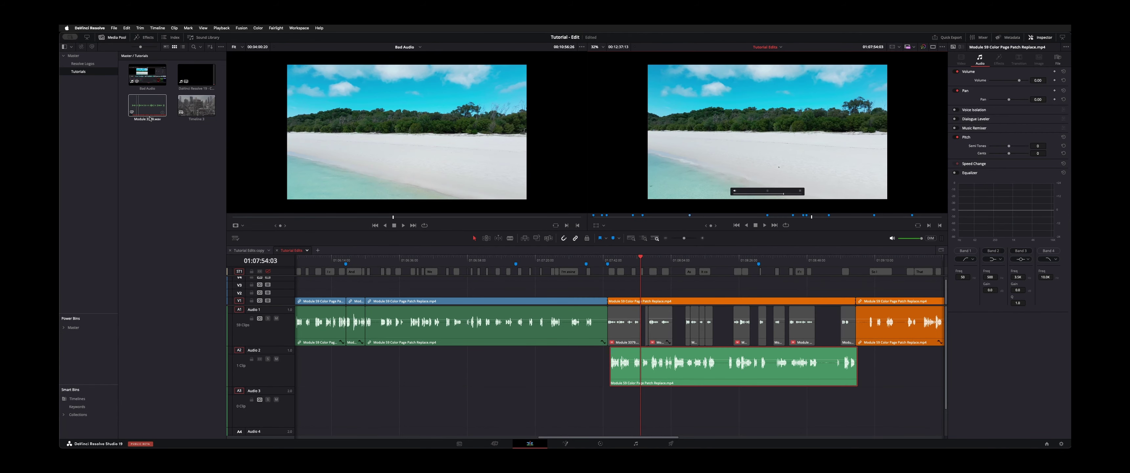
# - Open the Module 3379.wav transcript and mark the line 'So if you colored this'
pyautogui.doubleClick(145, 106)
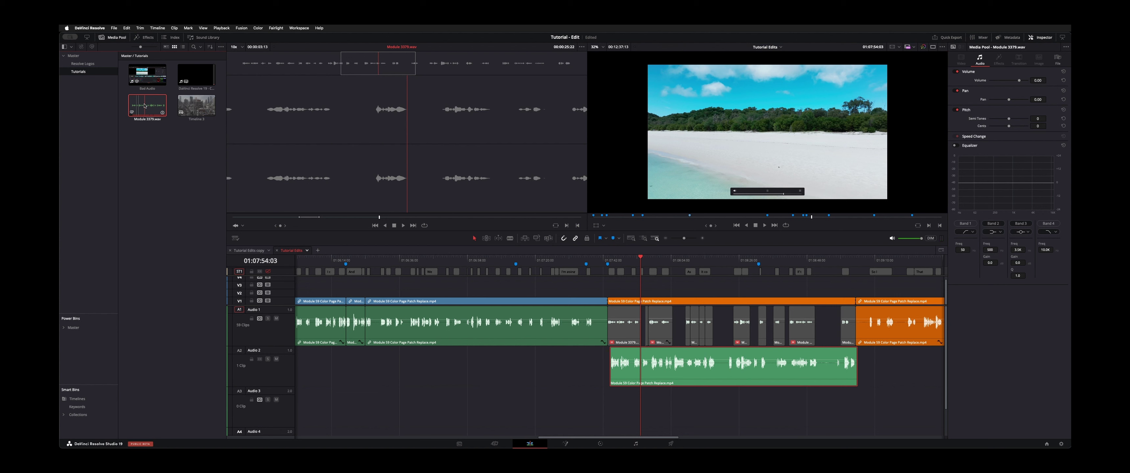
pyautogui.doubleClick(131, 80)
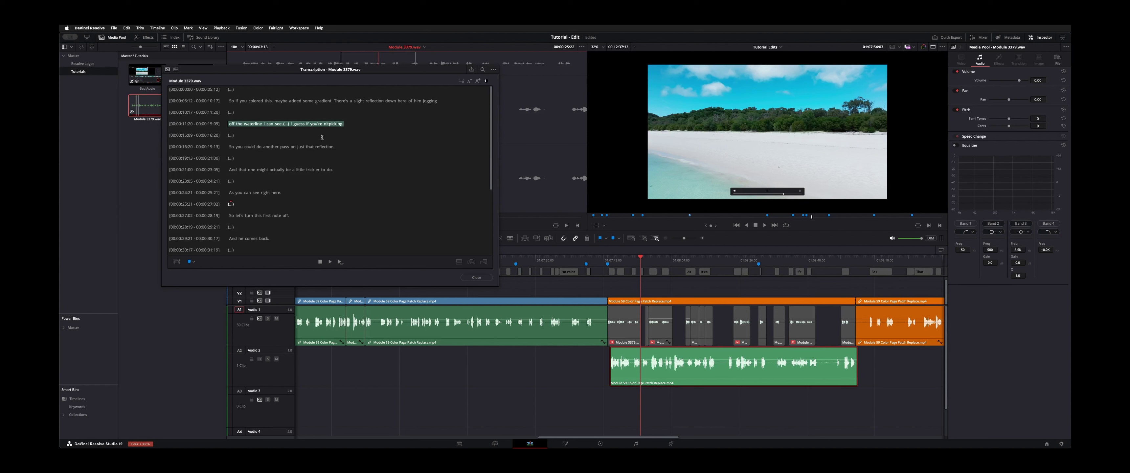
pyautogui.click(241, 102)
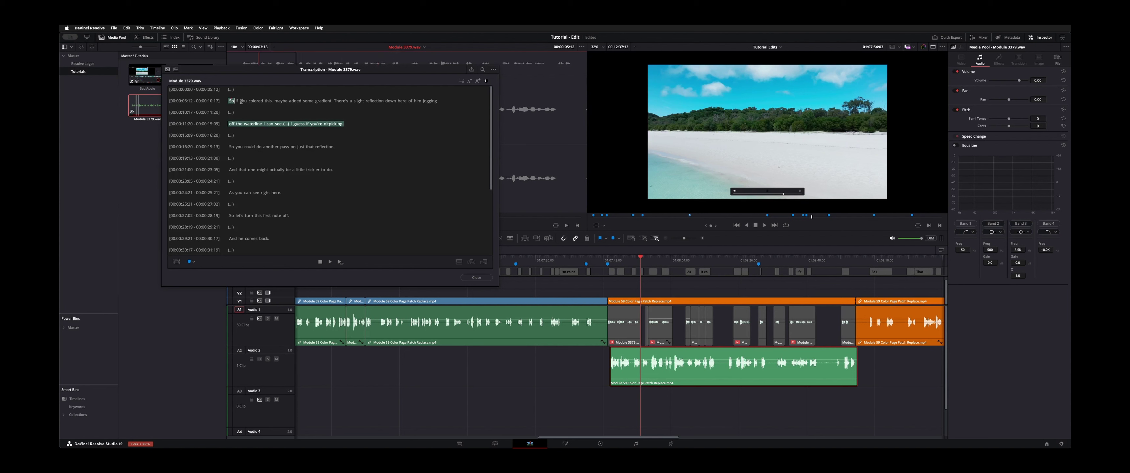
pyautogui.moveTo(241, 102); pyautogui.dragTo(432, 105)
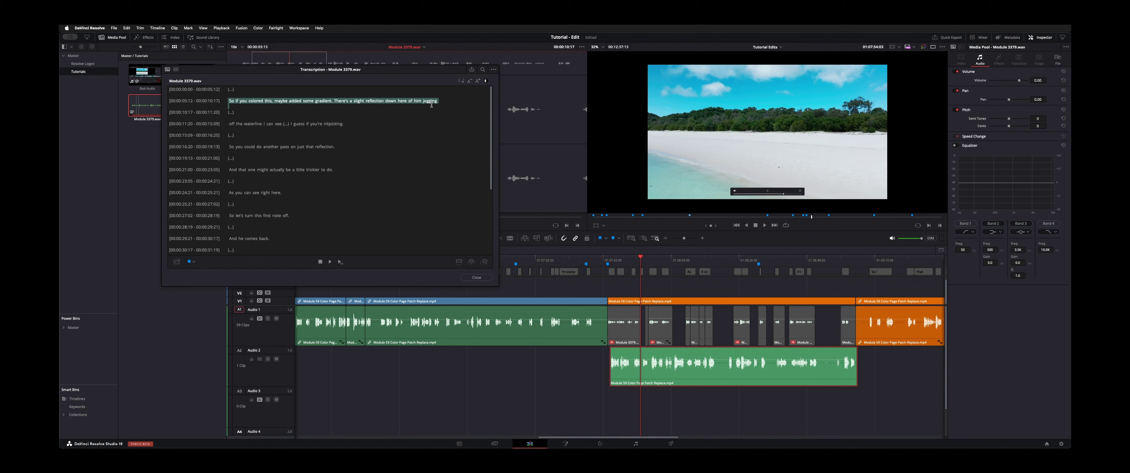
# - Jump the playhead to the distorted voiceover line's edit point and play it
pyautogui.click(632, 259)
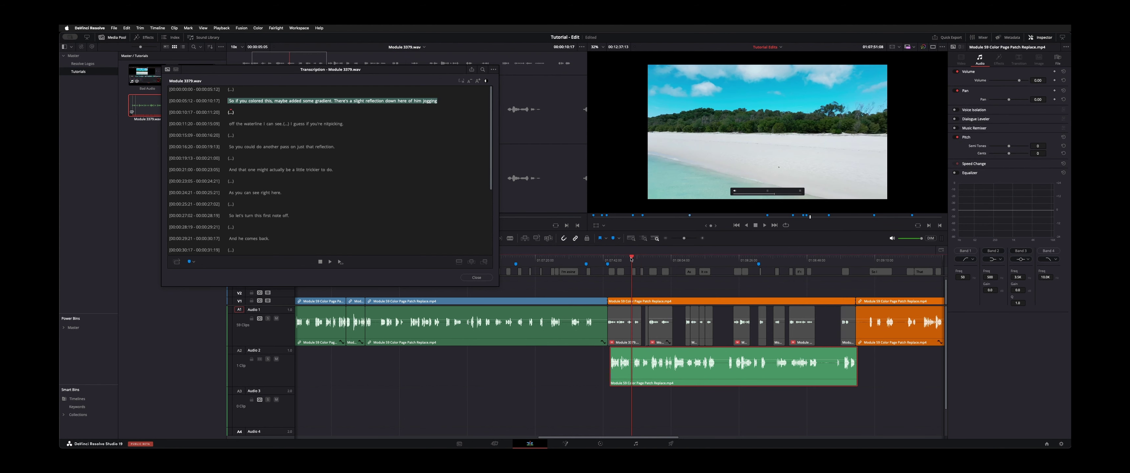
pyautogui.press('Up')
pyautogui.press('space')
pyautogui.press('super+equal')
pyautogui.press('super+equal')
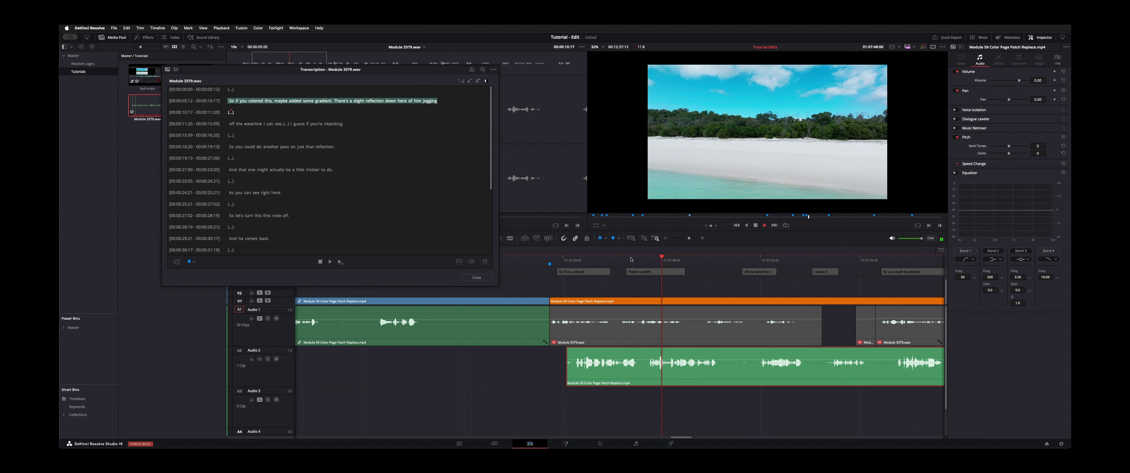
# - Delete the distorted Module 3379.wav clip from Audio 1, leaving a gap
pyautogui.click(709, 327)
pyautogui.press('space')
pyautogui.press('BackSpace')
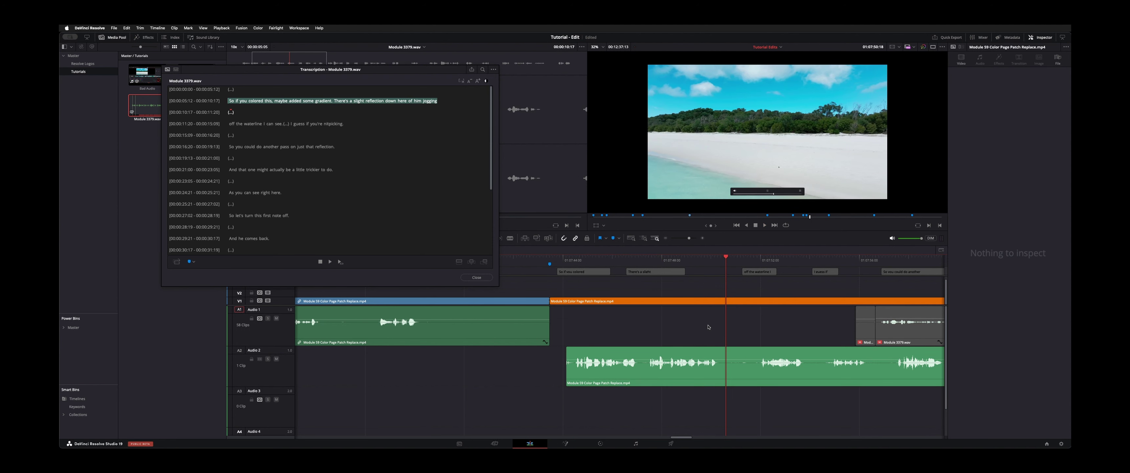
# - Return to the Final Evaluation Thoughts marker, disable Audio 2's auto track selector, and play
pyautogui.hotkey('shift', 'Up')
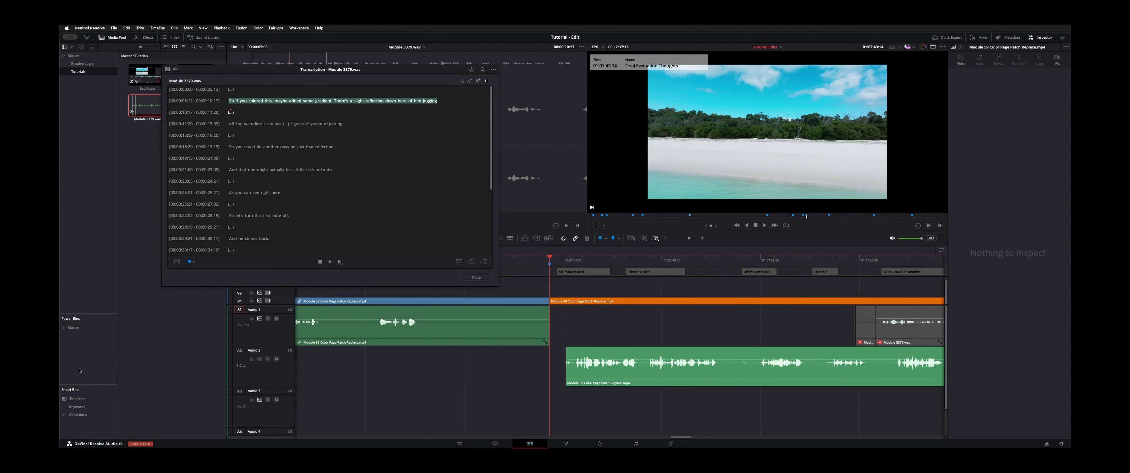
pyautogui.click(260, 360)
pyautogui.press('space')
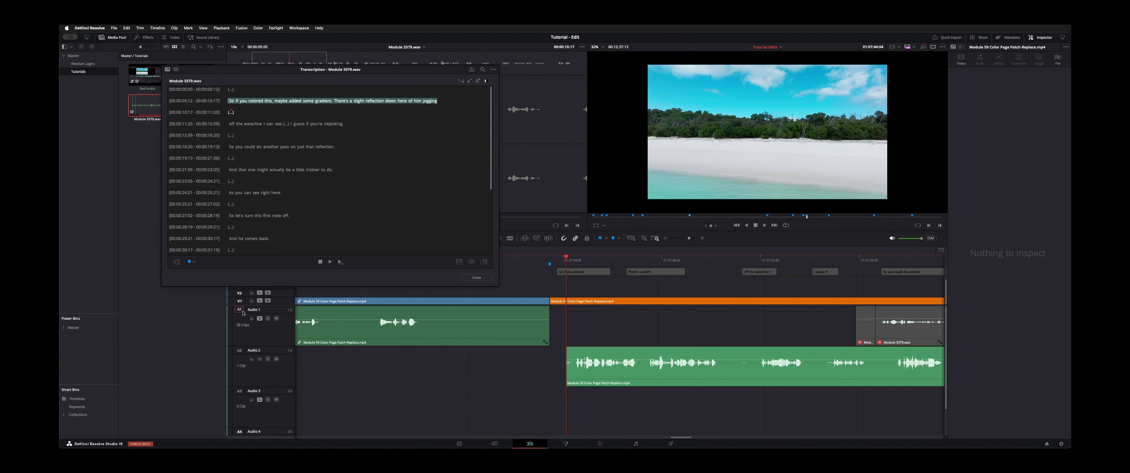
# - Overwrite the 'So if you colored this' line onto Audio 1, undoing a mistaken insert first
pyautogui.click(472, 263)
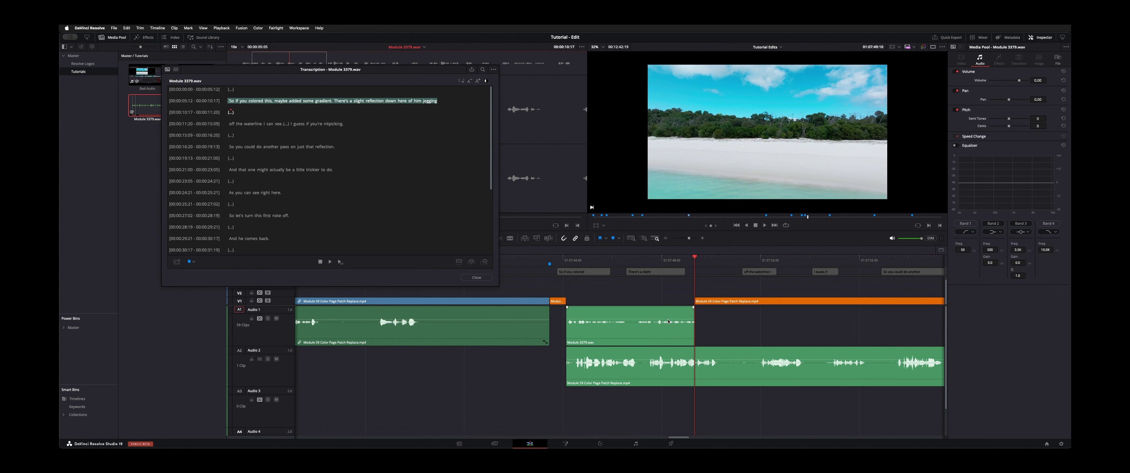
pyautogui.press('super+z')
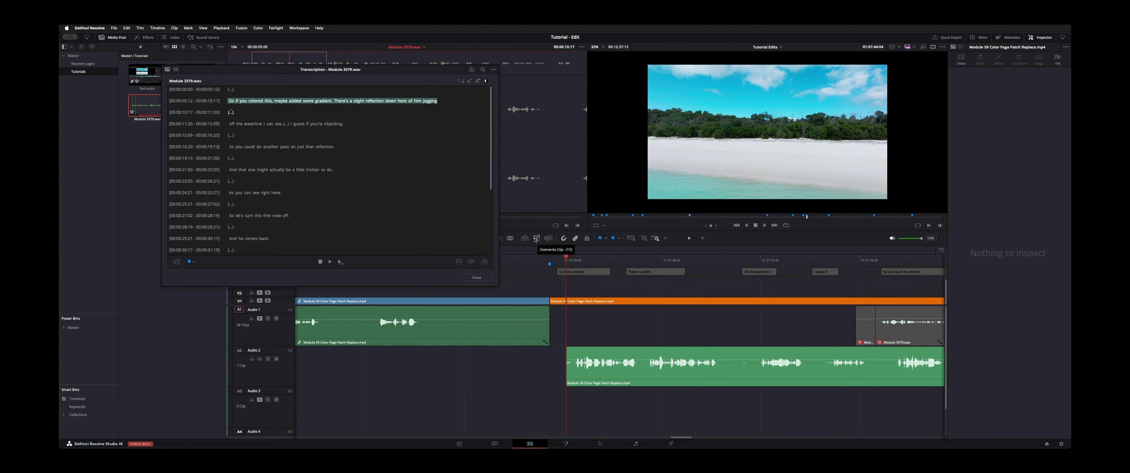
pyautogui.click(537, 239)
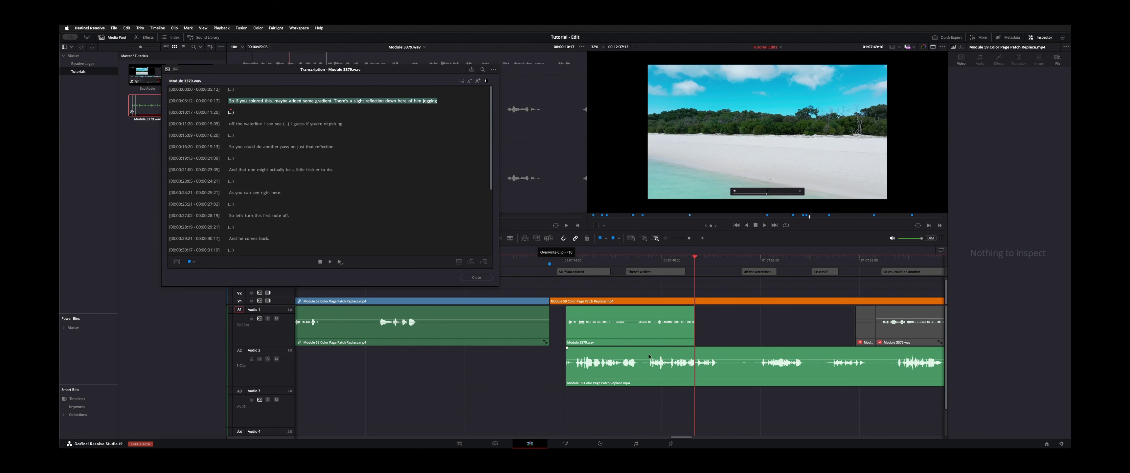
pyautogui.click(590, 328)
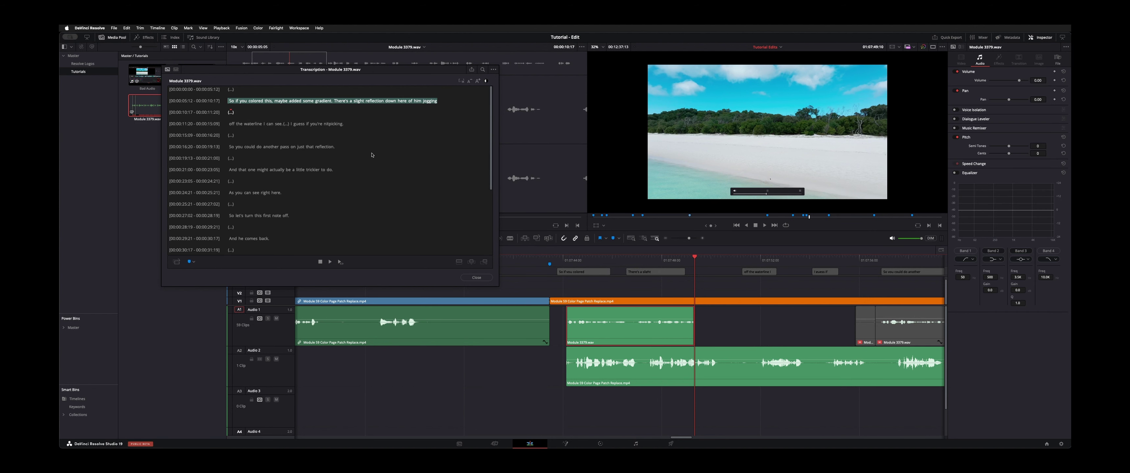
# - Trim the Audio 2 clip's start +03:02 later, then play back the new line and the next distorted line
pyautogui.click(636, 375)
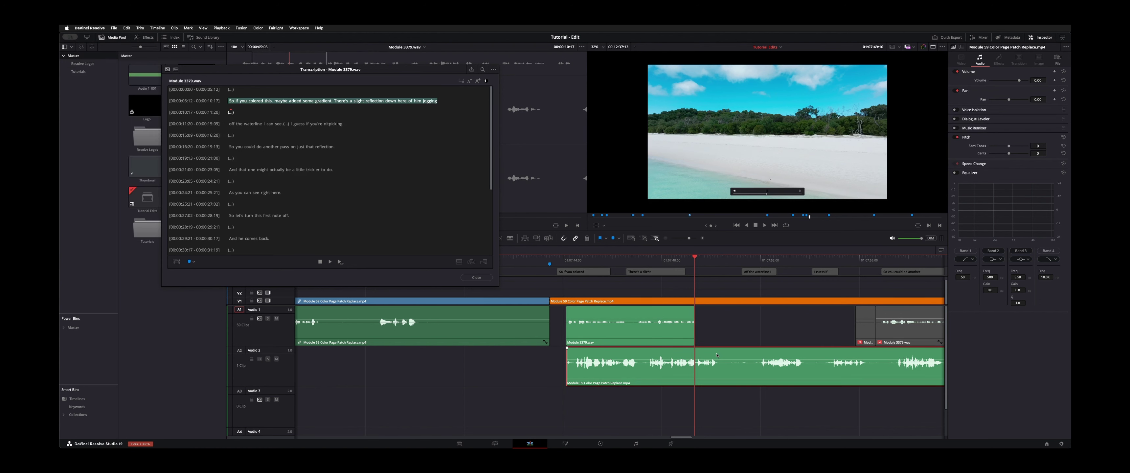
pyautogui.moveTo(568, 367); pyautogui.dragTo(721, 368)
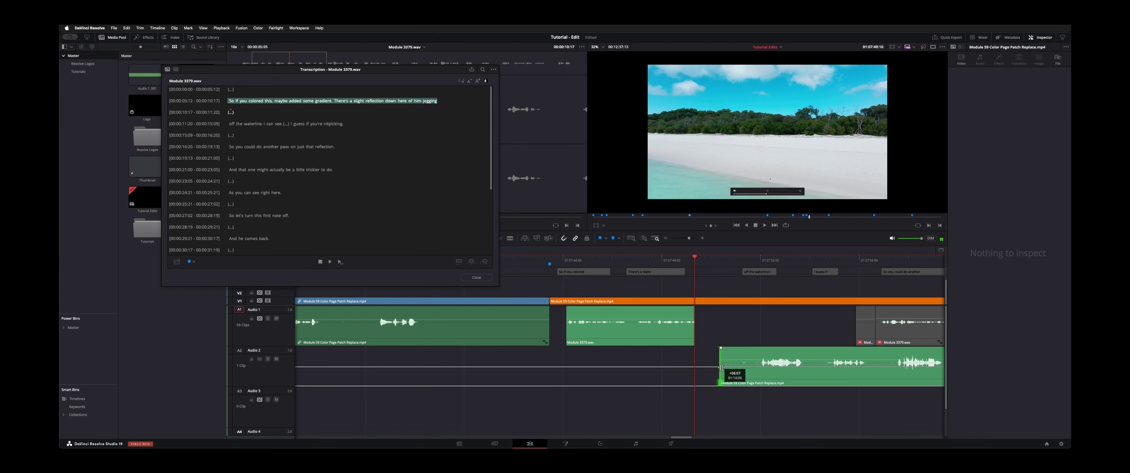
pyautogui.click(569, 256)
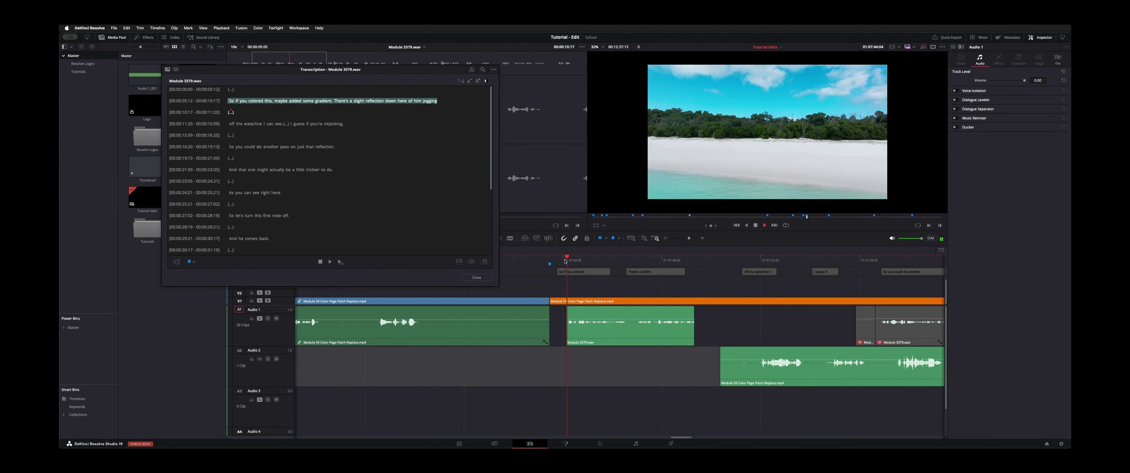
pyautogui.press('space')
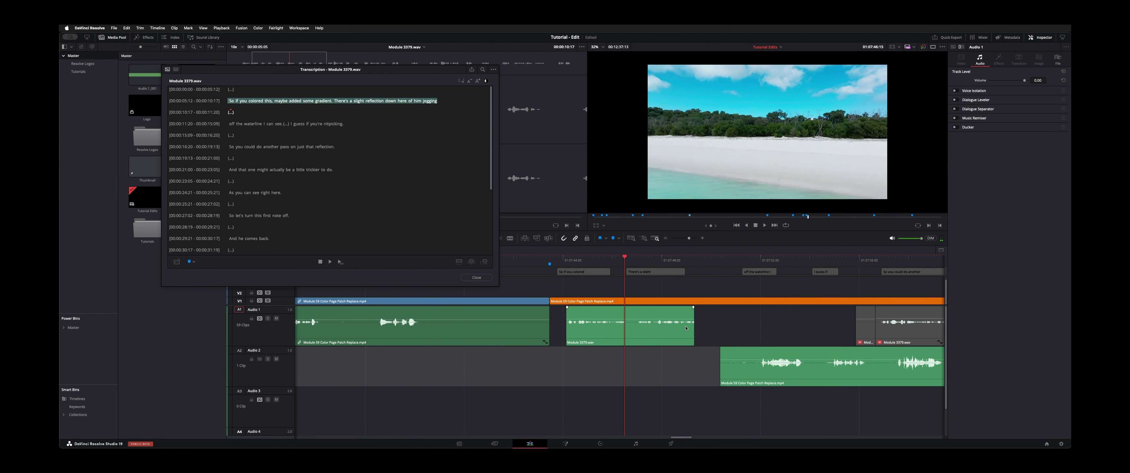
pyautogui.click(727, 258)
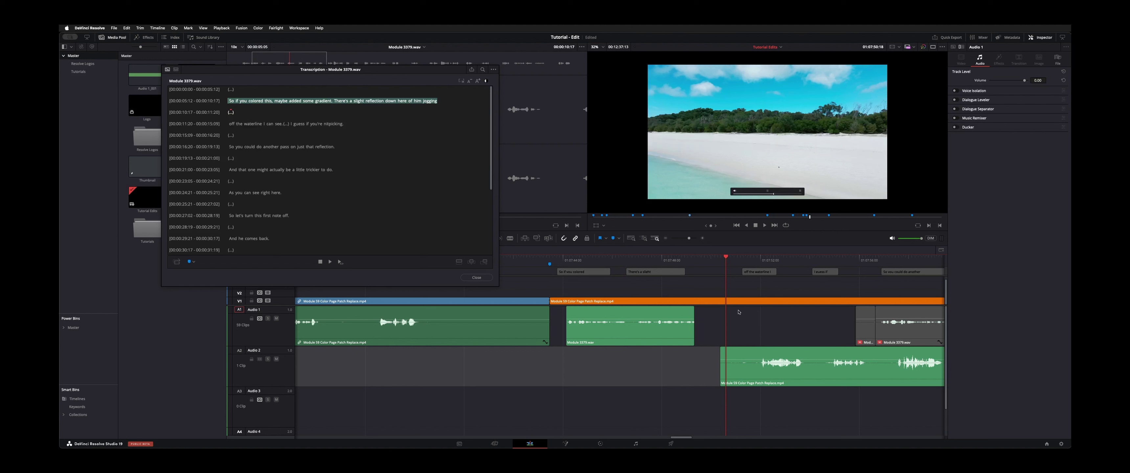
pyautogui.press('space')
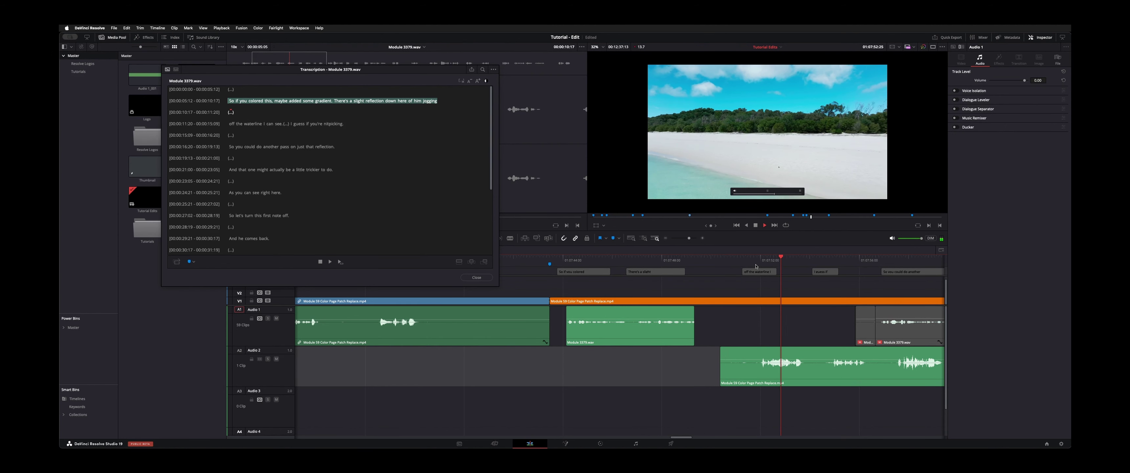
# - Overwrite the next Audio 1 gap with Module 3379.wav's line 'off the waterline I can see'
pyautogui.press('space')
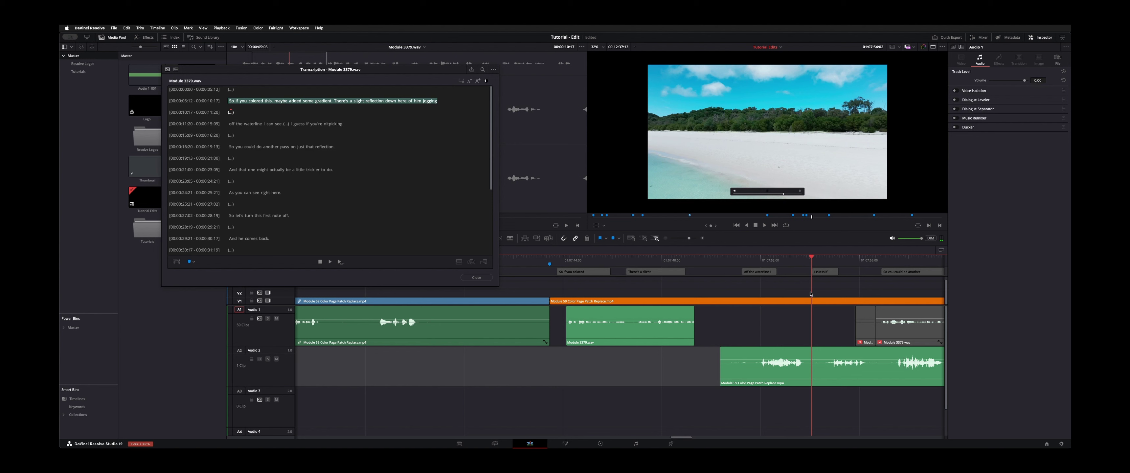
pyautogui.click(760, 260)
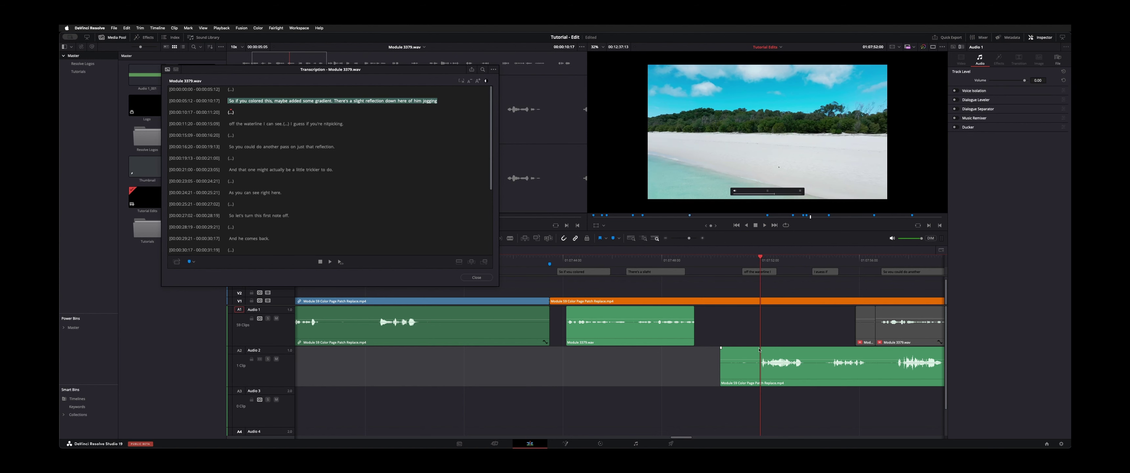
pyautogui.click(756, 336)
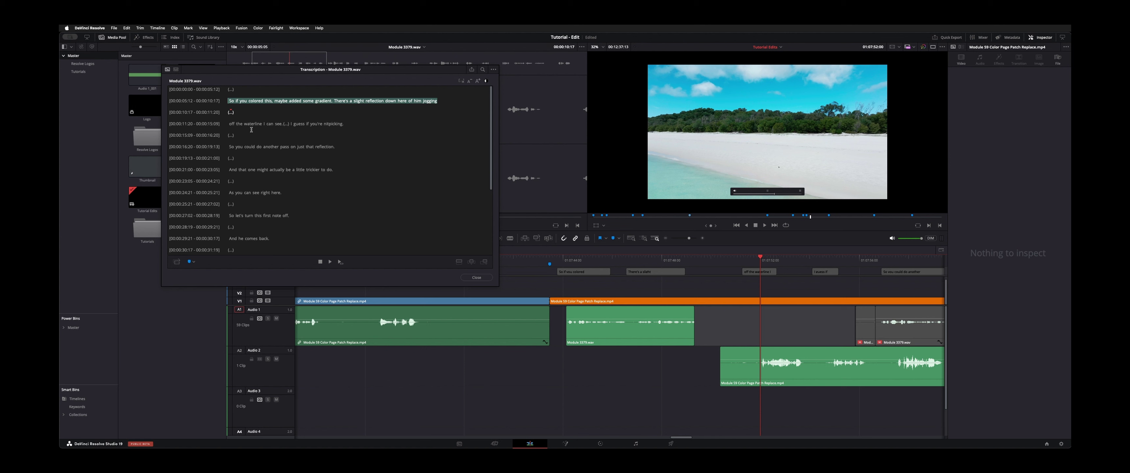
pyautogui.moveTo(228, 123); pyautogui.dragTo(289, 123)
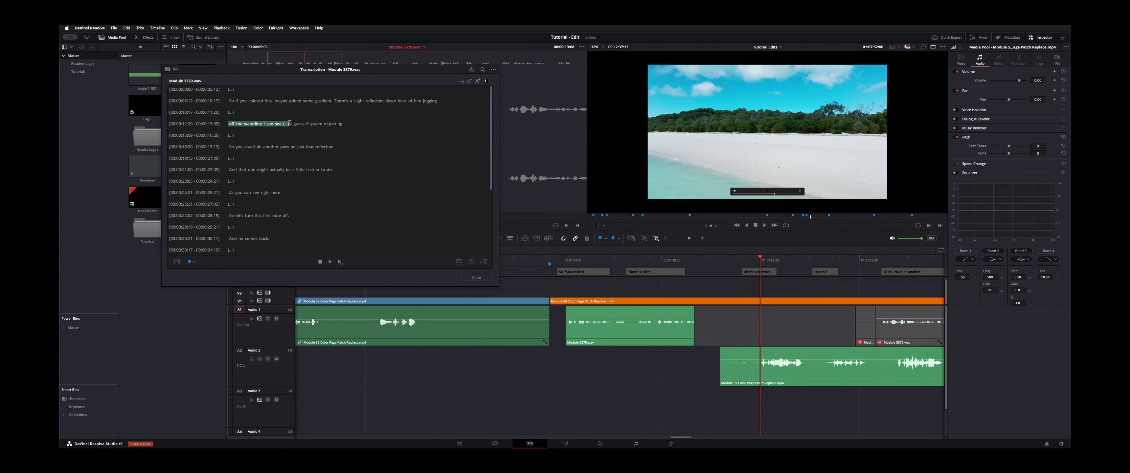
pyautogui.click(537, 239)
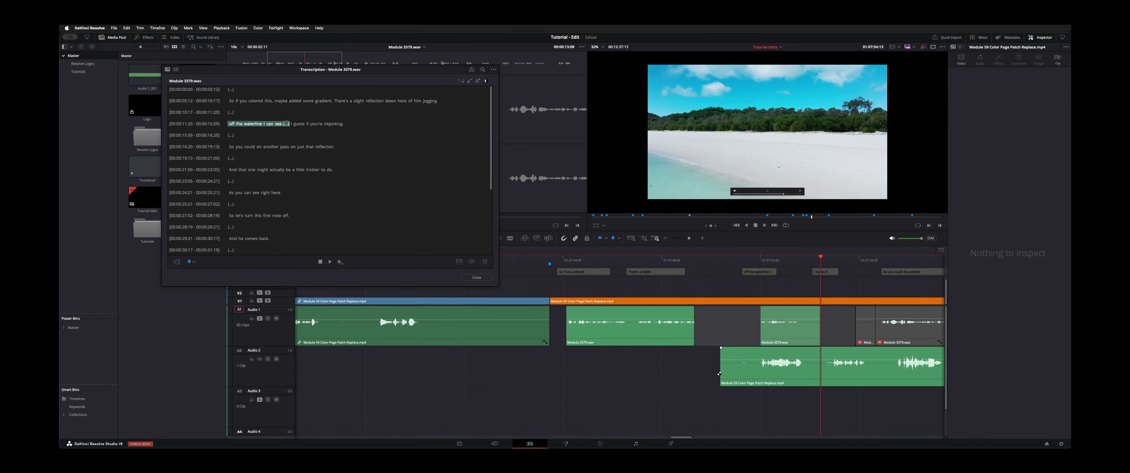
# - Zoom the timeline out, close the Module 3379.wav transcription, and deselect the small Audio 1 clip
pyautogui.scroll(-5, 767, 306)
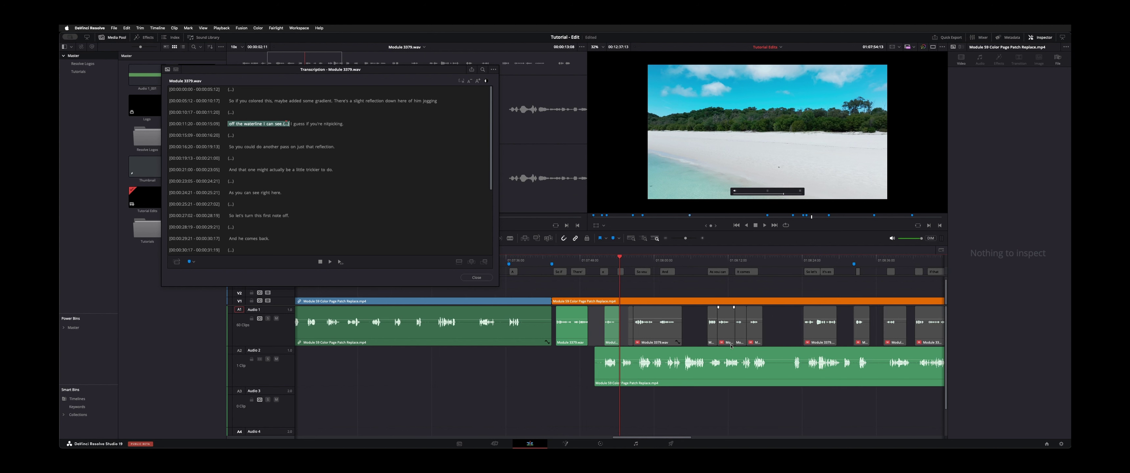
pyautogui.scroll(-3, 731, 347)
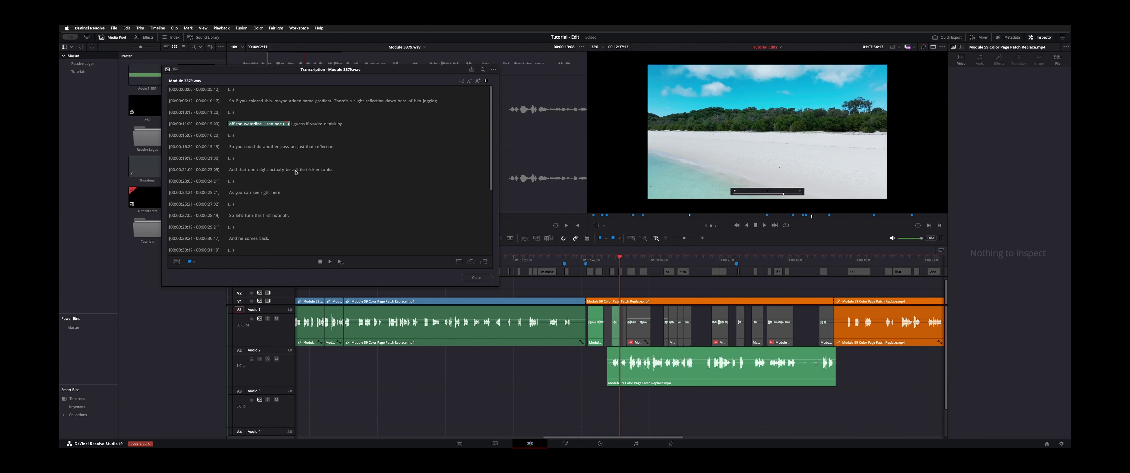
pyautogui.click(477, 277)
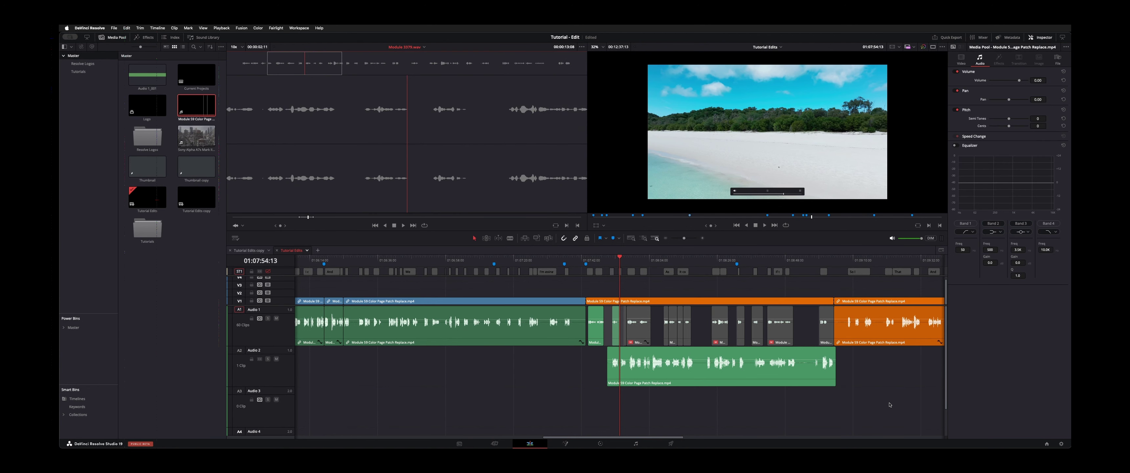
pyautogui.click(890, 405)
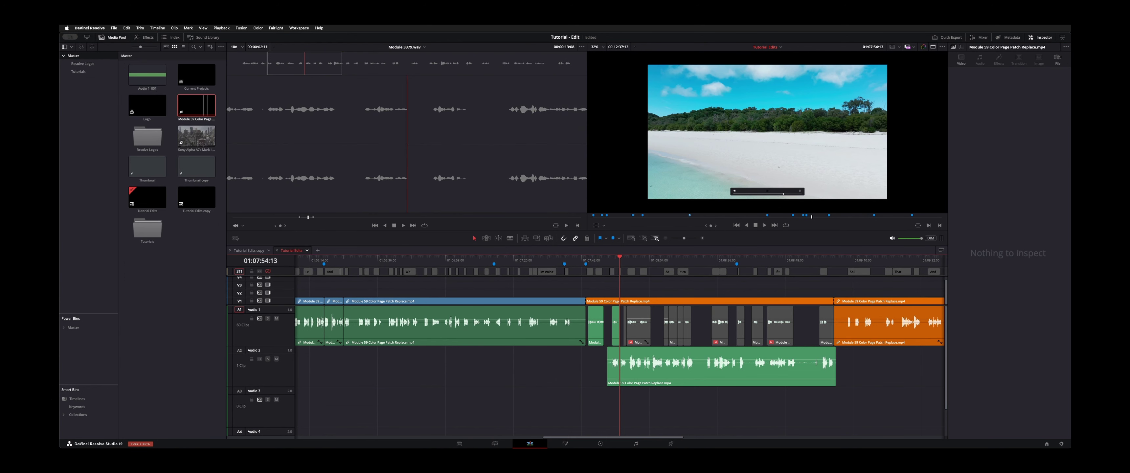